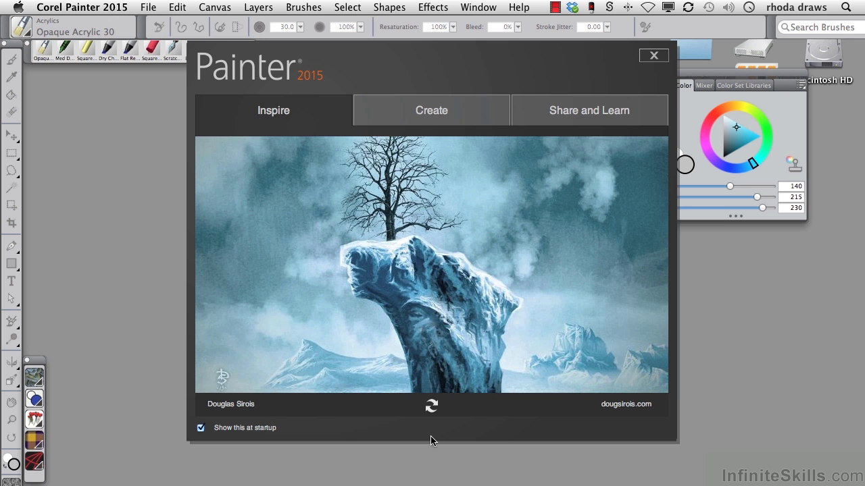
- Cycle through thirteen featured Inspire artworks, then bring up the Welcome screen's Create options
left_click(431, 407)
left_click(431, 408)
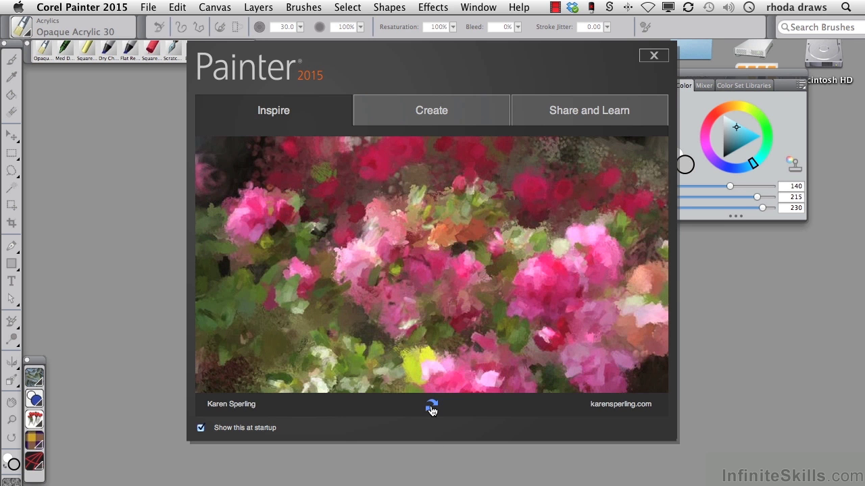
left_click(432, 408)
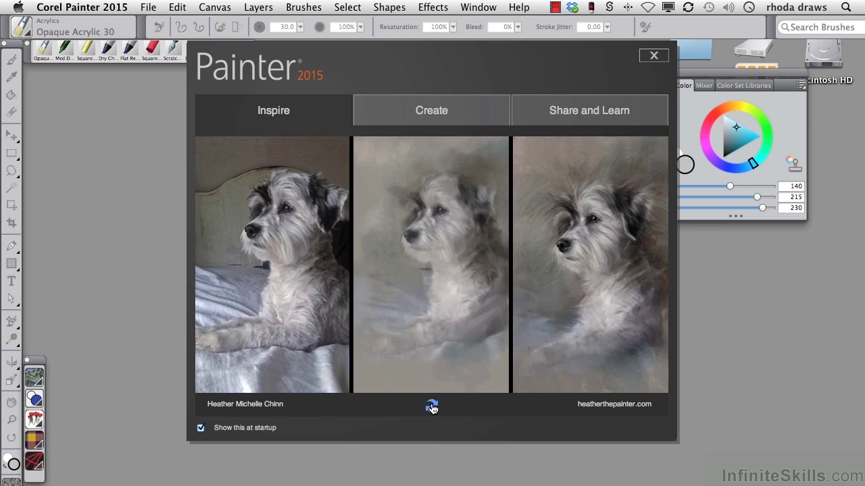
left_click(432, 408)
left_click(432, 408)
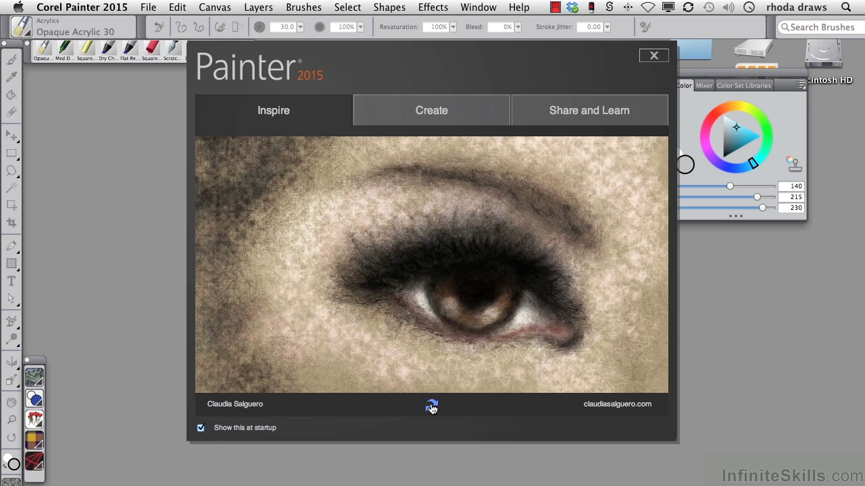
left_click(432, 408)
left_click(431, 408)
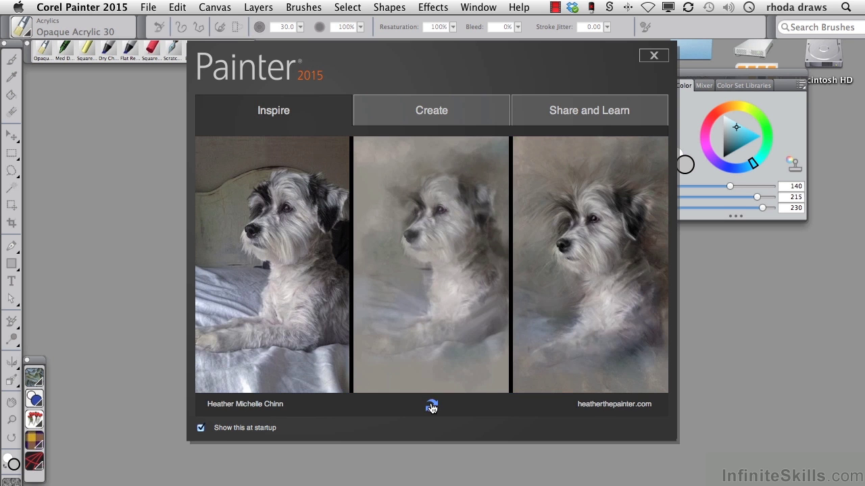
left_click(431, 407)
left_click(431, 407)
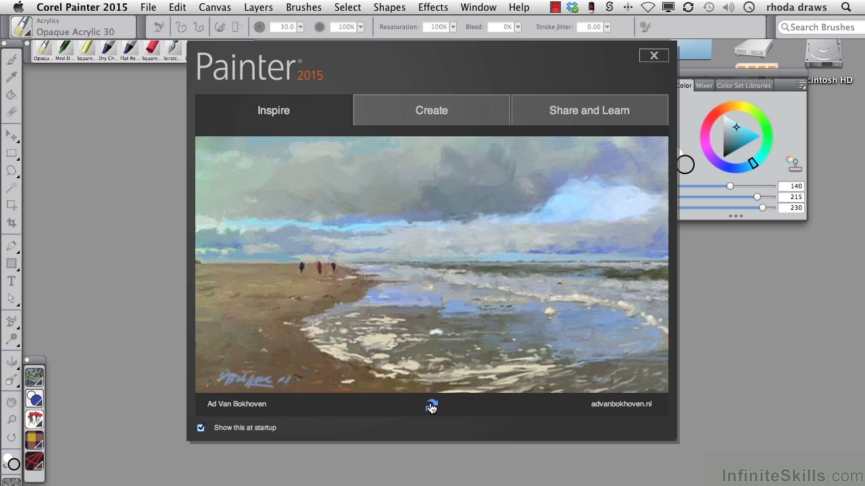
left_click(432, 408)
left_click(431, 407)
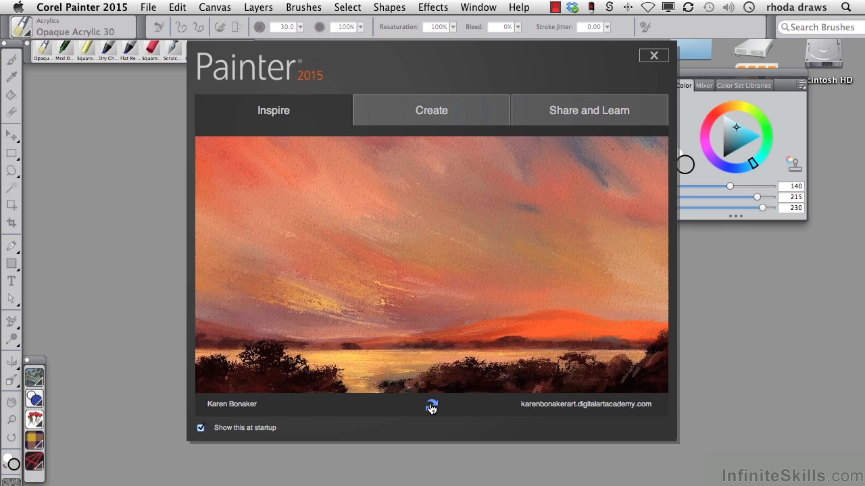
left_click(431, 408)
left_click(431, 407)
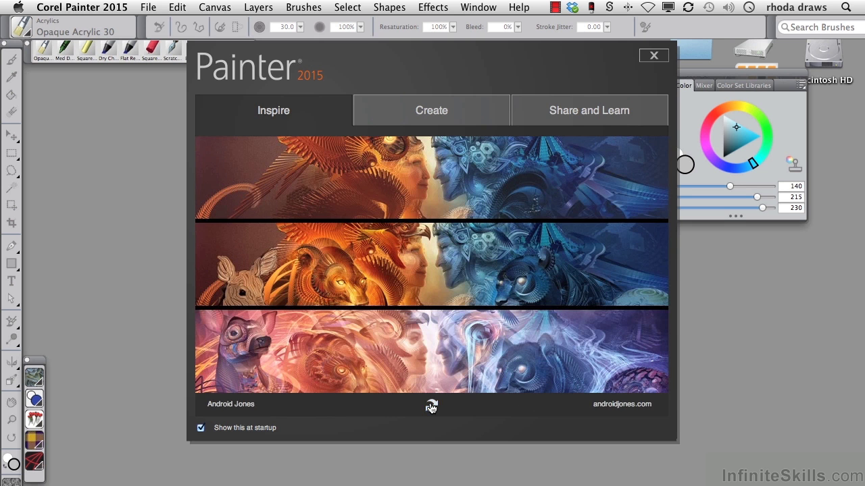
left_click(427, 101)
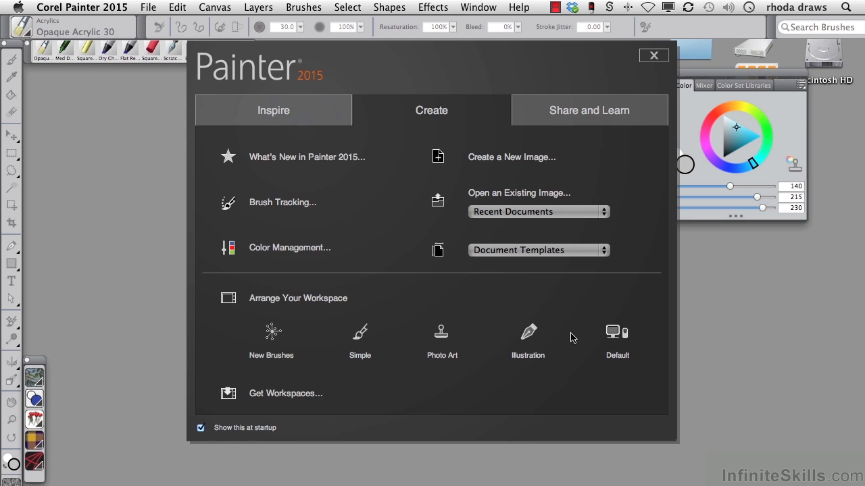
- Open the Brush Tracking dialog from the Welcome screen's Create tab
left_click(265, 207)
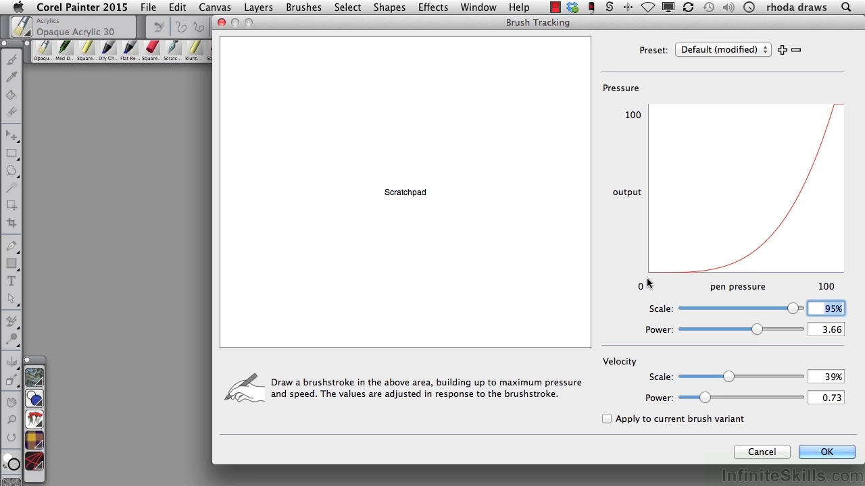
- Draw three practice strokes to set tracking to pressure 100%/3.31, velocity 43%/0.49, and accept
mouse_move(269, 271)
left_mouse_down()
mouse_move(299, 260)
mouse_move(320, 267)
mouse_move(456, 247)
left_mouse_up()
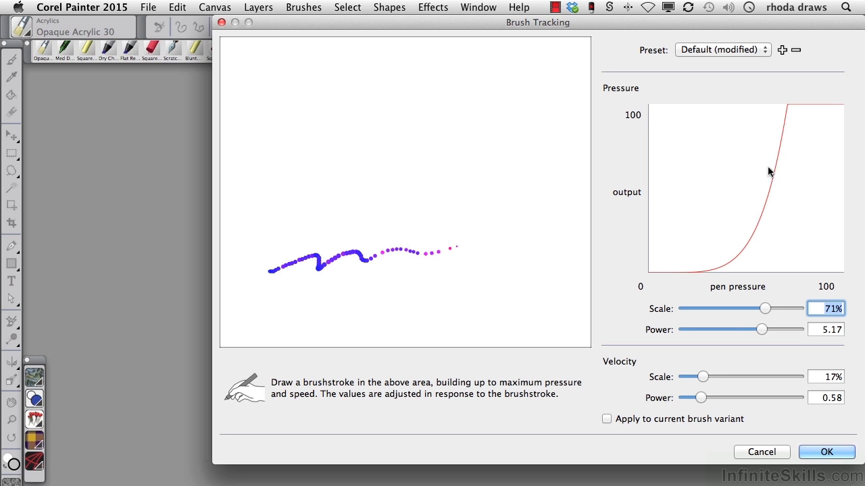
mouse_move(268, 223)
left_mouse_down()
mouse_move(357, 189)
mouse_move(443, 178)
left_mouse_up()
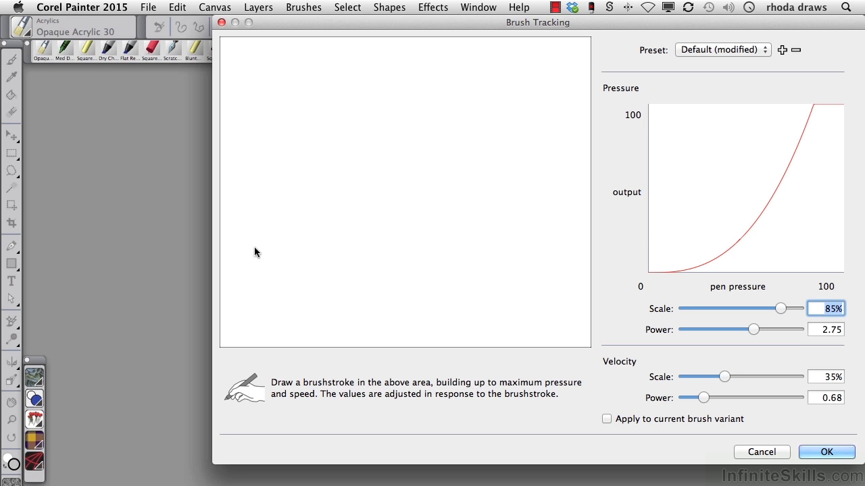
mouse_move(255, 263)
left_mouse_down()
mouse_move(410, 231)
mouse_move(541, 233)
left_mouse_up()
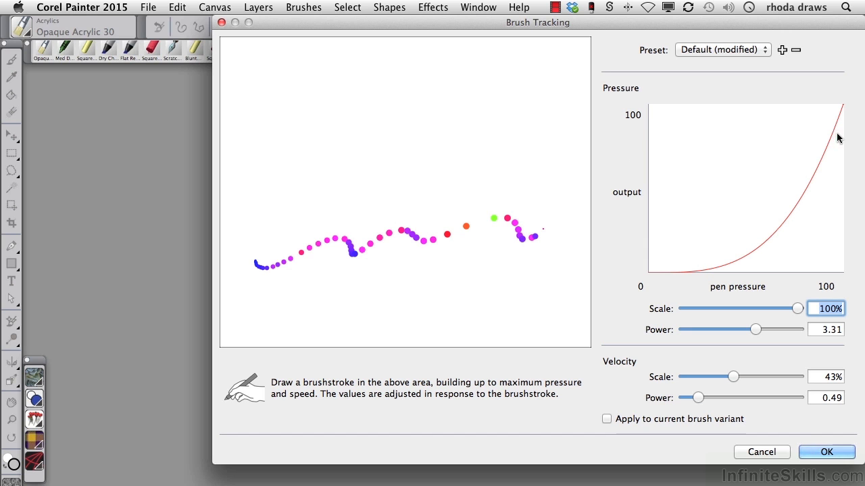
left_click(824, 452)
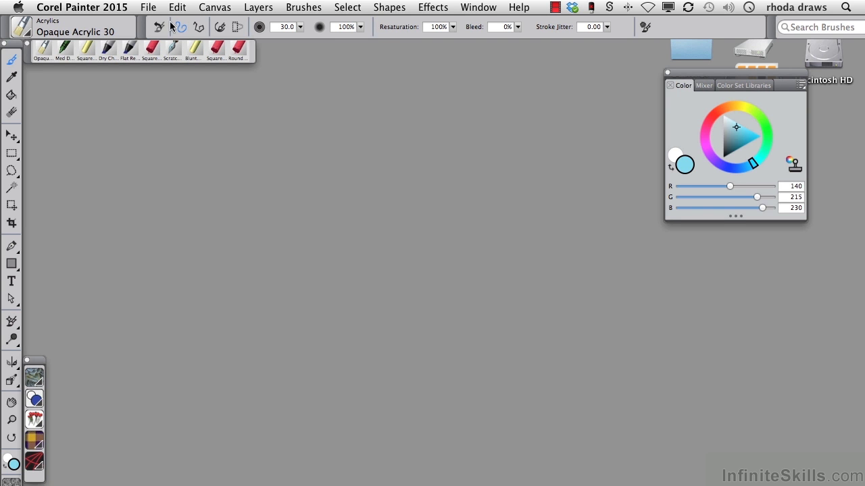
- Start a File > New image sized 900 × 600 in pixels at 150 ppi
left_click(148, 9)
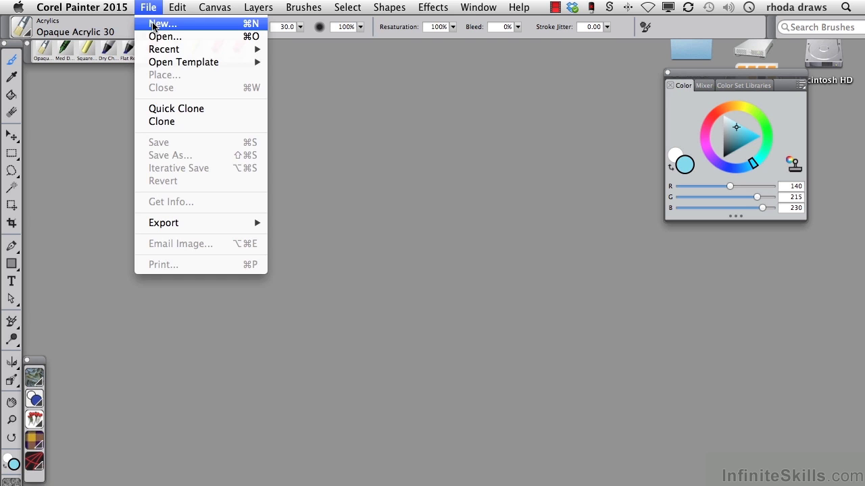
left_click(154, 26)
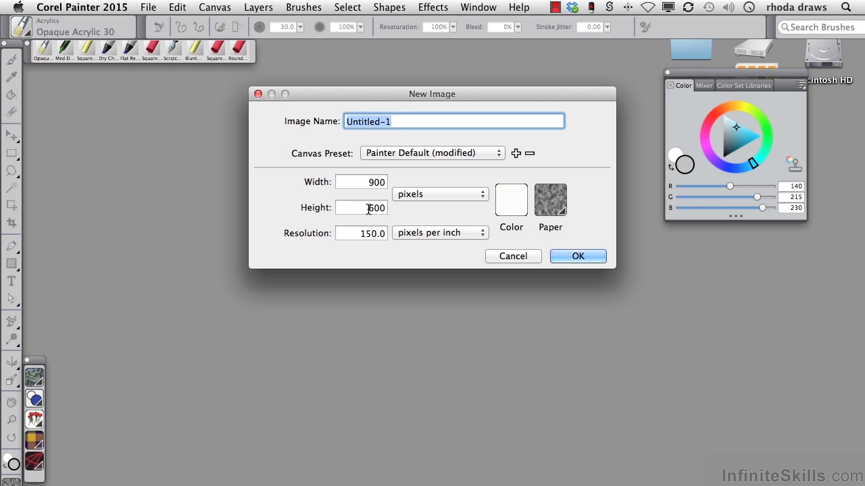
left_click(476, 194)
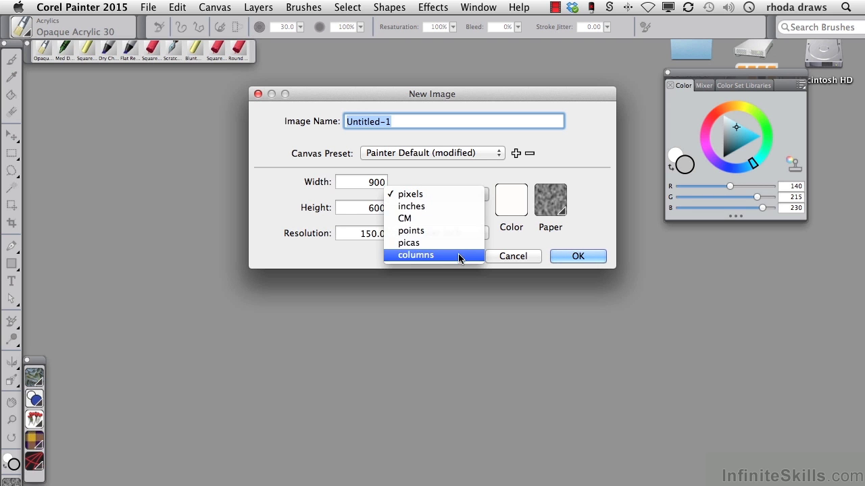
left_click(464, 174)
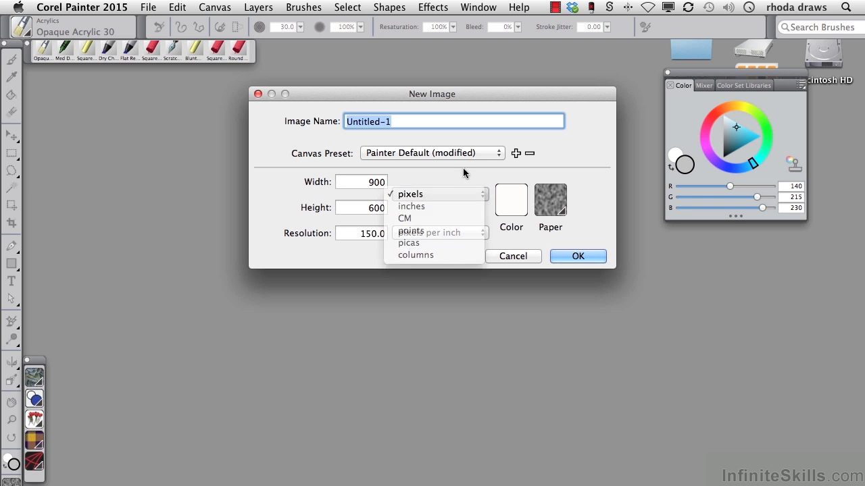
- Preview canvas colours and paper textures, but keep white and the default paper
left_click(509, 201)
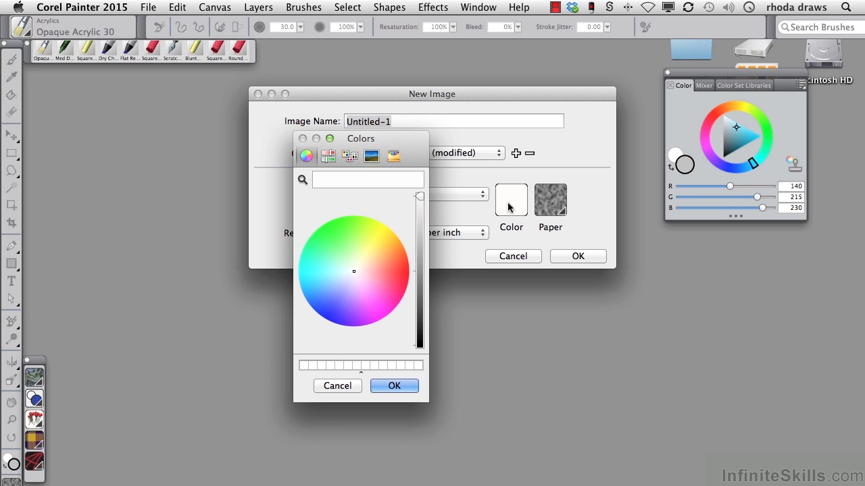
mouse_move(385, 251)
left_mouse_down()
mouse_move(329, 251)
mouse_move(321, 302)
mouse_move(351, 309)
mouse_move(380, 280)
left_mouse_up()
left_click(375, 250)
left_click(390, 263)
mouse_move(420, 197)
left_mouse_down()
mouse_move(420, 260)
mouse_move(417, 206)
left_mouse_up()
left_click(341, 386)
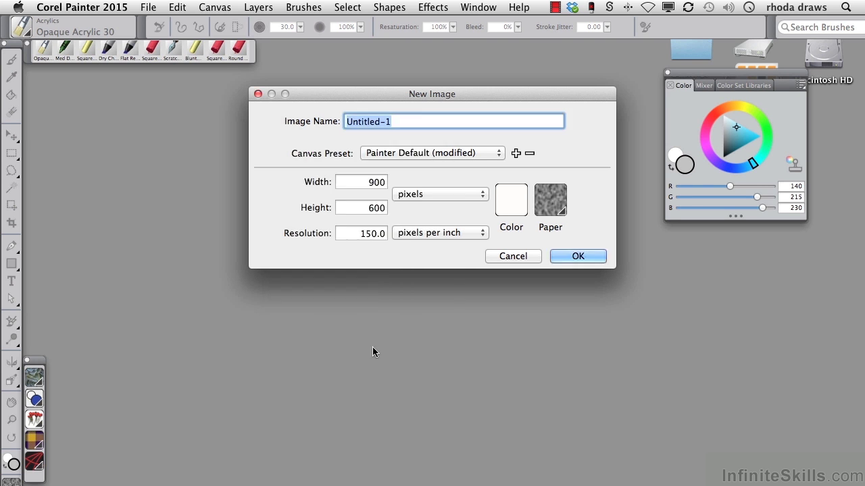
left_click(549, 206)
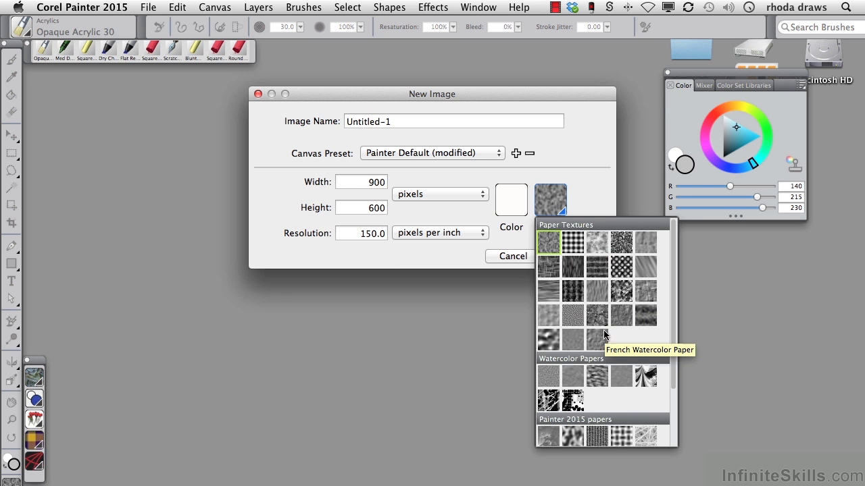
left_click(554, 198)
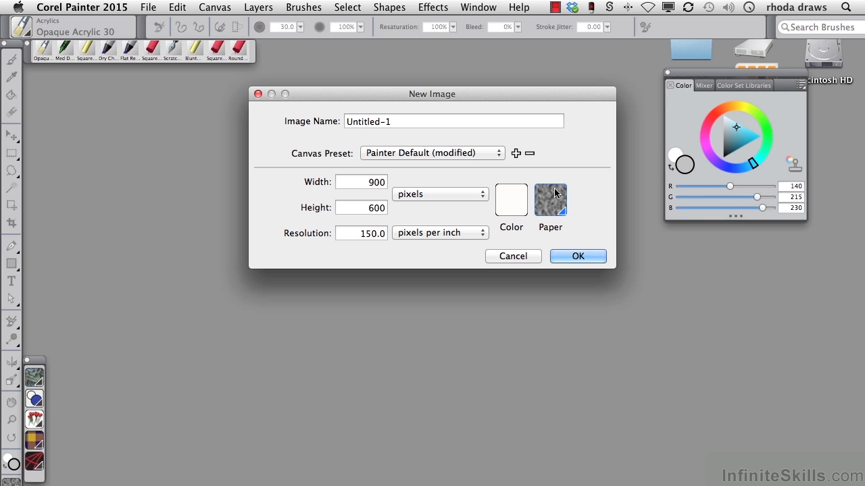
- Create the 900 × 600 canvas and shift its Untitled-1 window slightly right
left_click(588, 256)
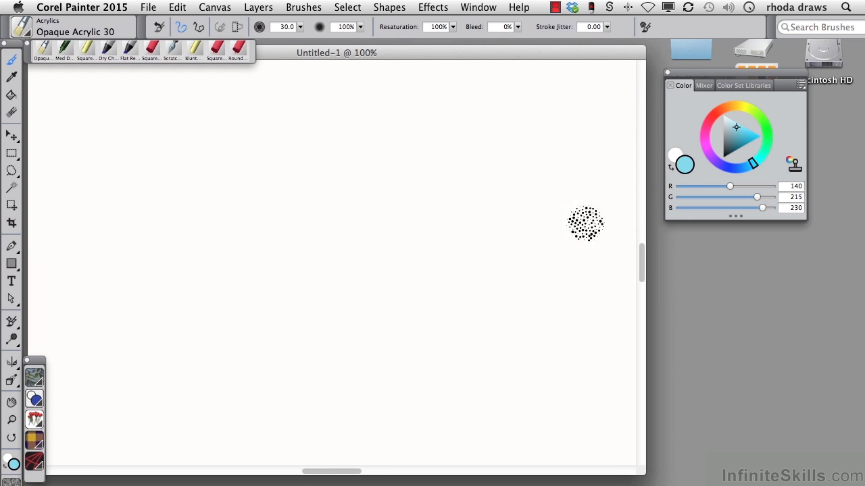
left_click_drag(437, 51, 469, 52)
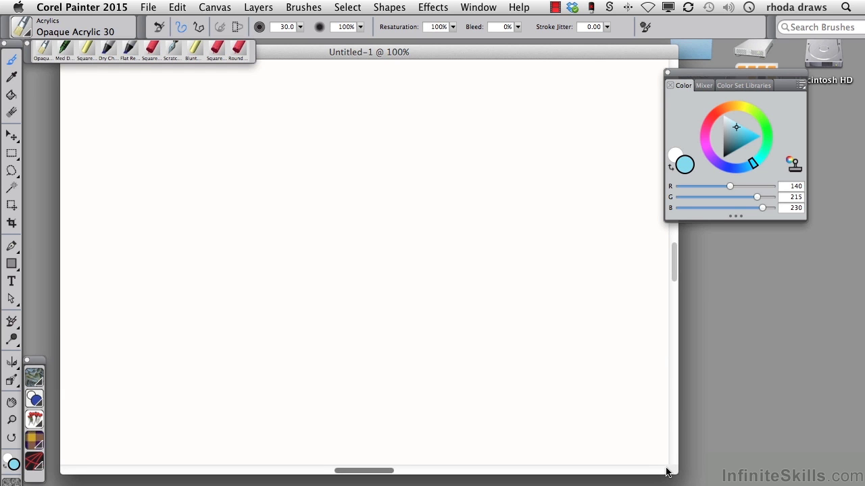
- Choose Square Chalk 35 from the Chalk category in the brush library
left_click(27, 32)
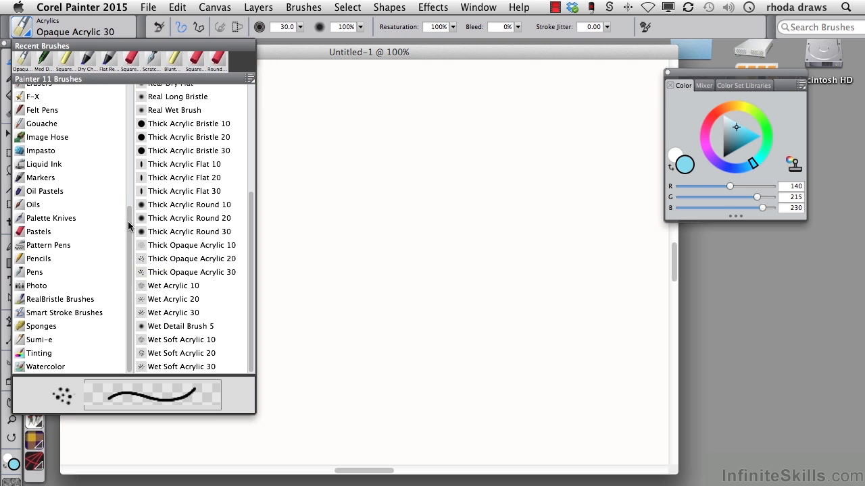
left_click_drag(127, 227, 120, 83)
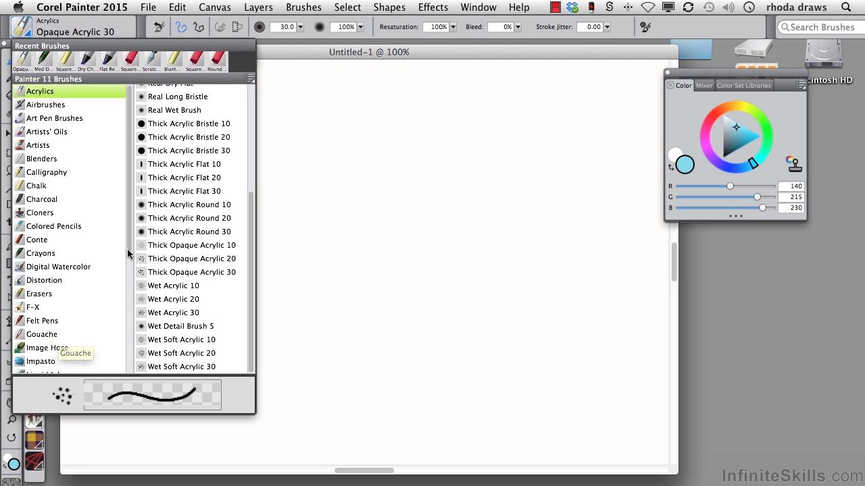
left_click(34, 188)
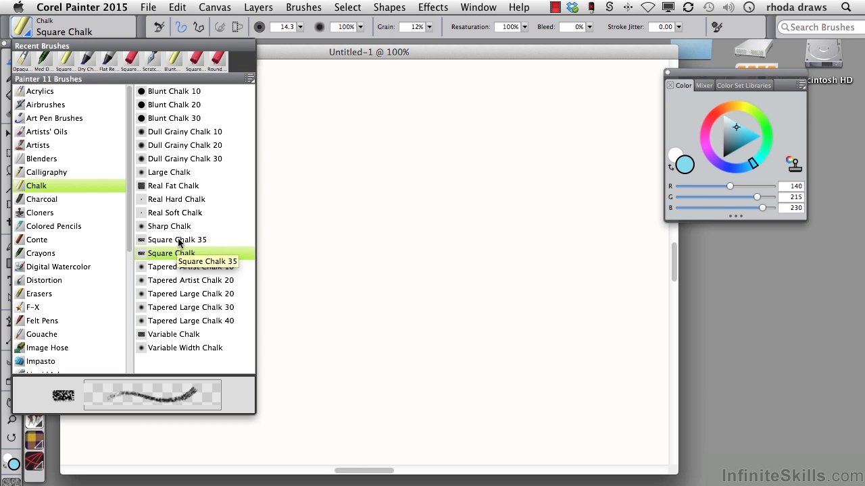
left_click(179, 239)
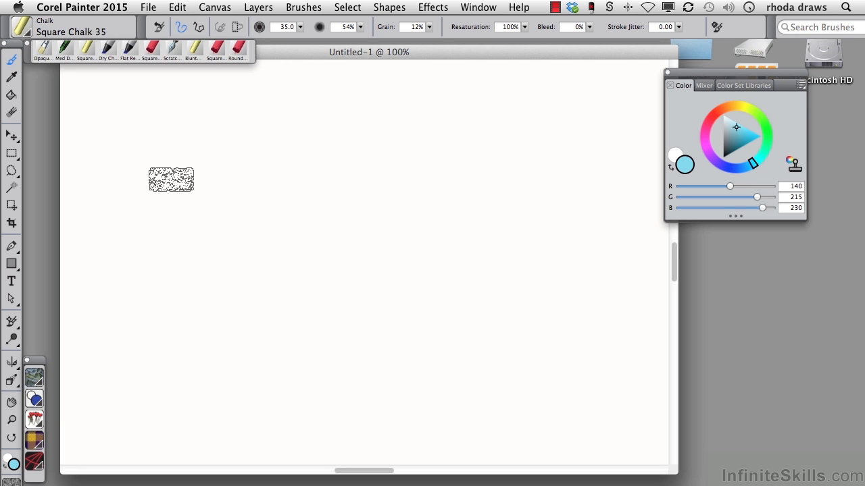
- Paint a light-blue chalk S-curve, then two crossing dark teal chalk strokes
mouse_move(169, 181)
left_mouse_down()
mouse_move(317, 279)
mouse_move(515, 274)
left_mouse_up()
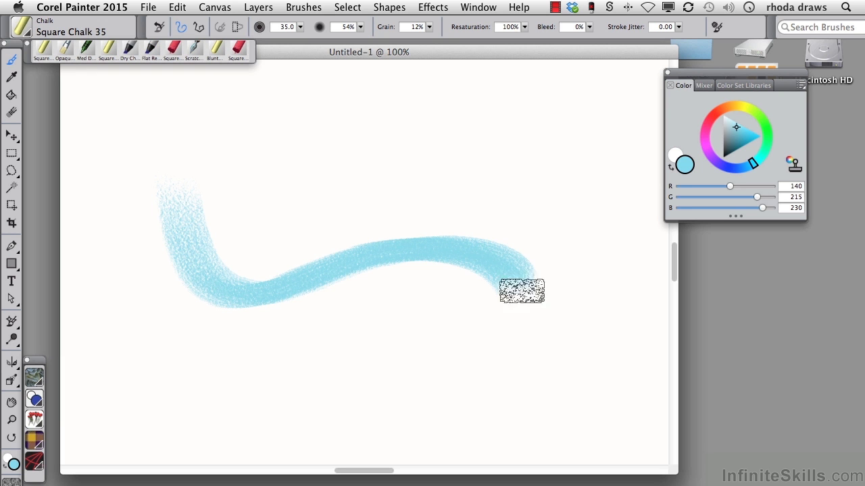
left_click_drag(733, 154, 731, 146)
left_click_drag(162, 250, 466, 188)
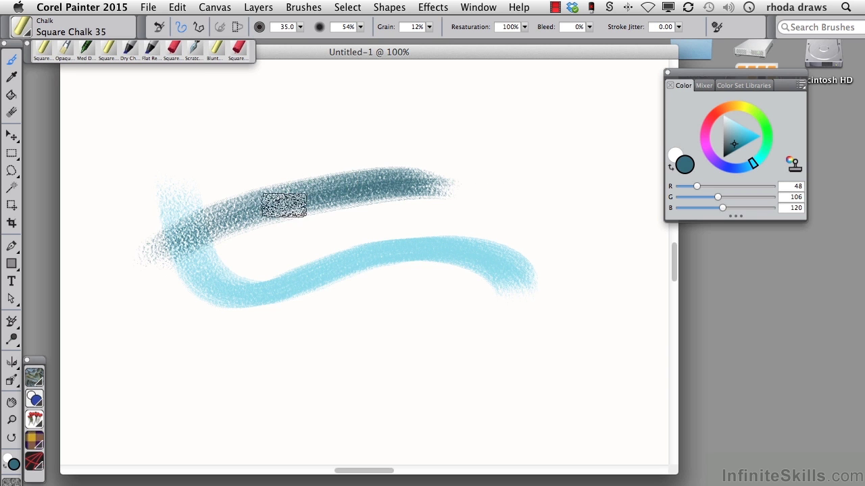
left_click_drag(254, 267, 300, 184)
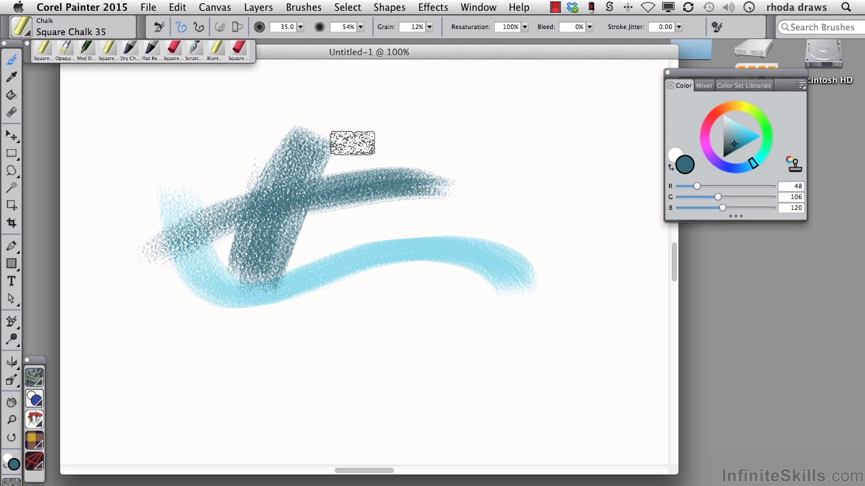
- Select Crayons > Grainy Hard Crayon 12 and set a light red painting colour
left_click(24, 35)
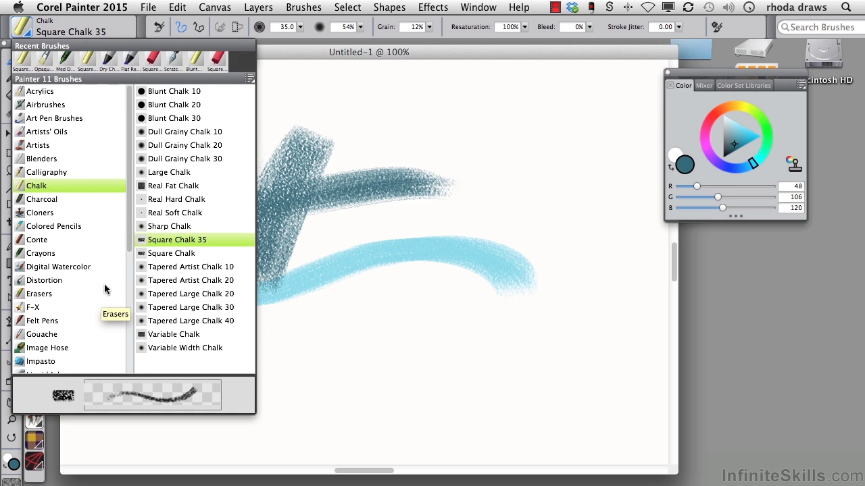
left_click(37, 254)
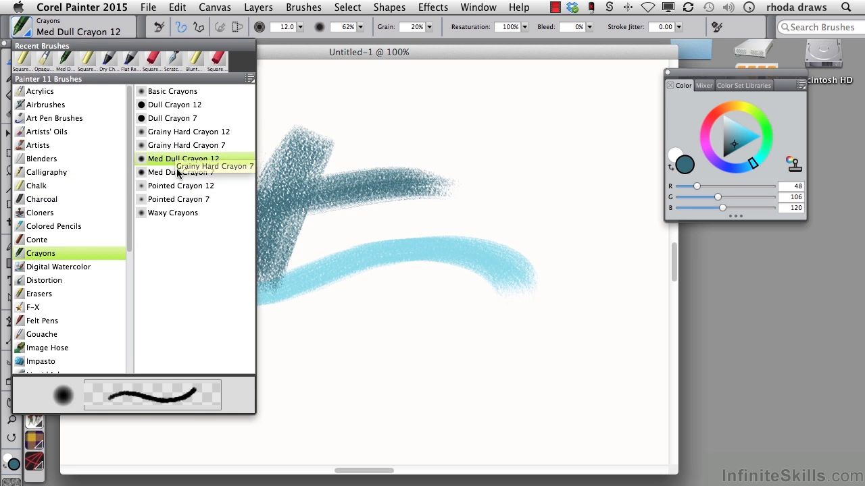
left_click(192, 132)
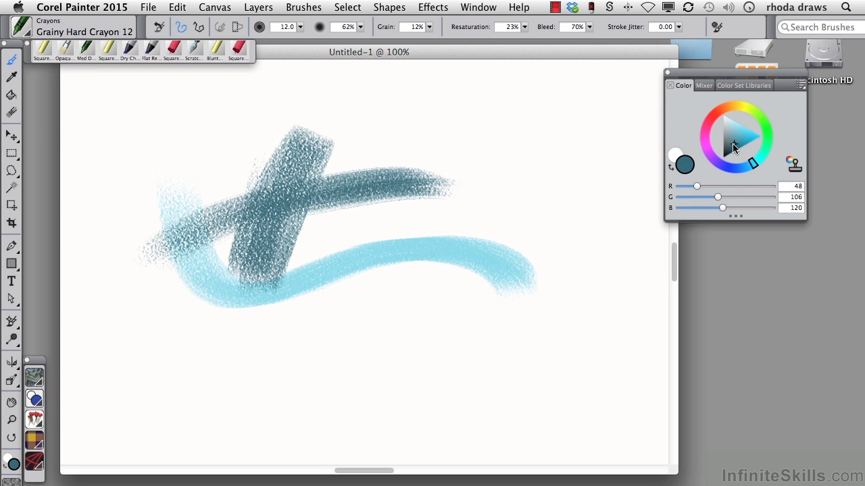
left_click(711, 115)
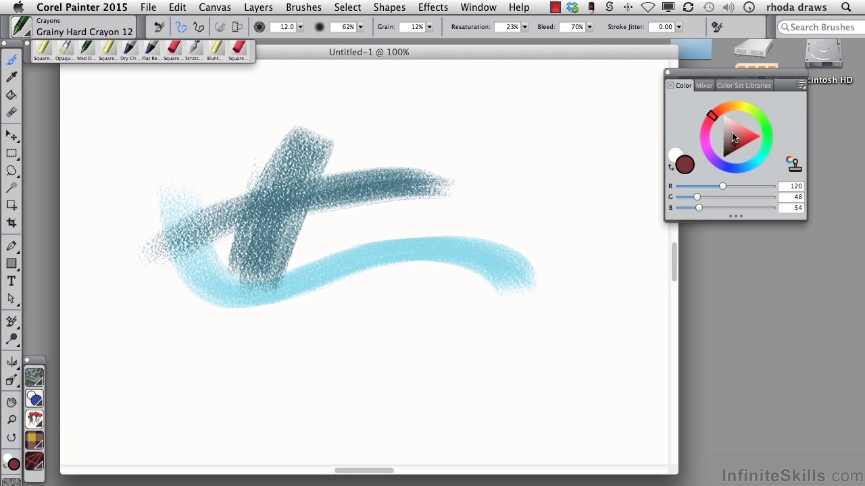
left_click(735, 133)
- Draw eight radiating red crayon strokes forming a starburst over the teal marks
mouse_move(409, 115)
left_mouse_down()
mouse_move(353, 291)
mouse_move(413, 108)
mouse_move(324, 299)
left_mouse_up()
left_click_drag(392, 163, 438, 133)
left_click_drag(385, 196, 449, 126)
left_click_drag(478, 129, 365, 267)
left_click_drag(383, 141, 412, 250)
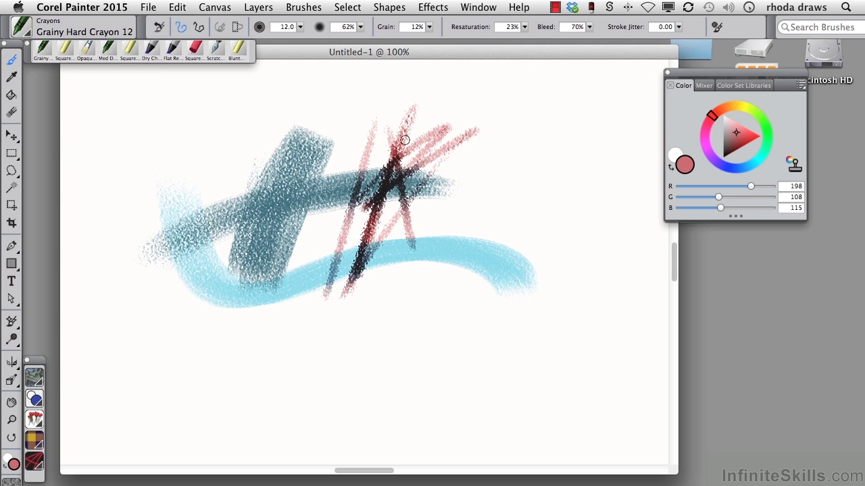
left_click_drag(404, 122, 423, 249)
left_click_drag(368, 152, 453, 198)
mouse_move(355, 179)
left_mouse_down()
mouse_move(433, 154)
mouse_move(427, 129)
mouse_move(439, 193)
mouse_move(417, 161)
left_mouse_up()
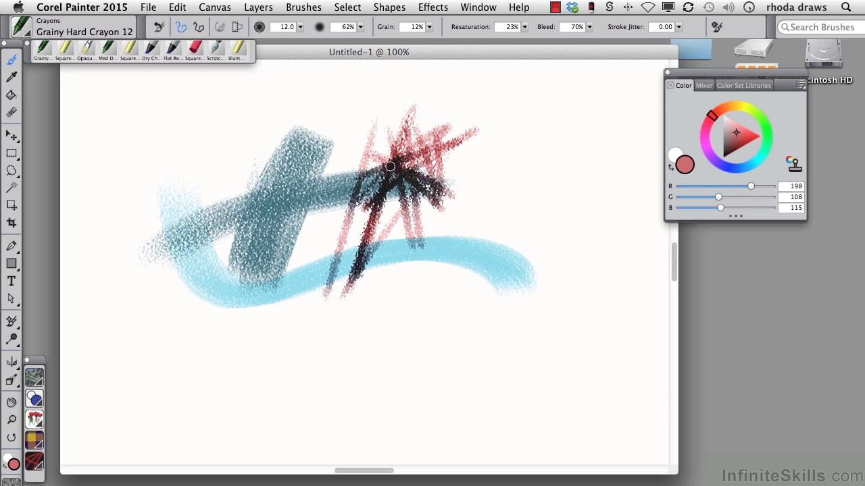
- Select the Flat Color pen from the Pens category
left_click(24, 34)
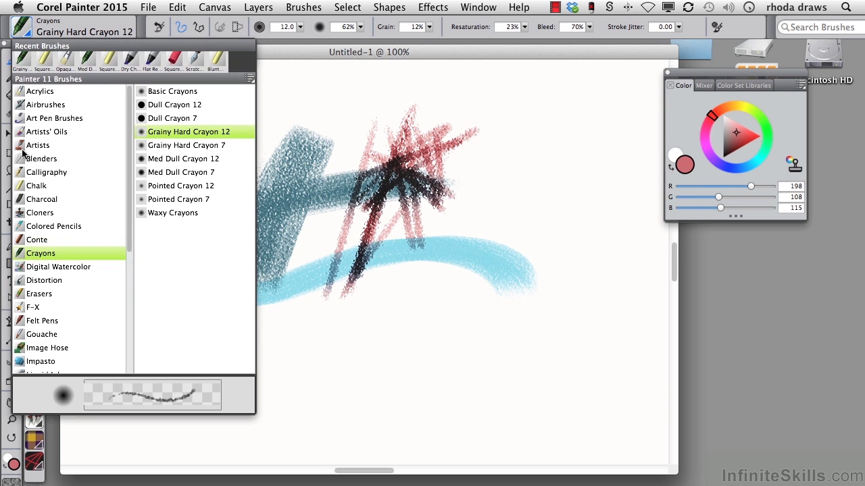
scroll(112, 281, "down", 10)
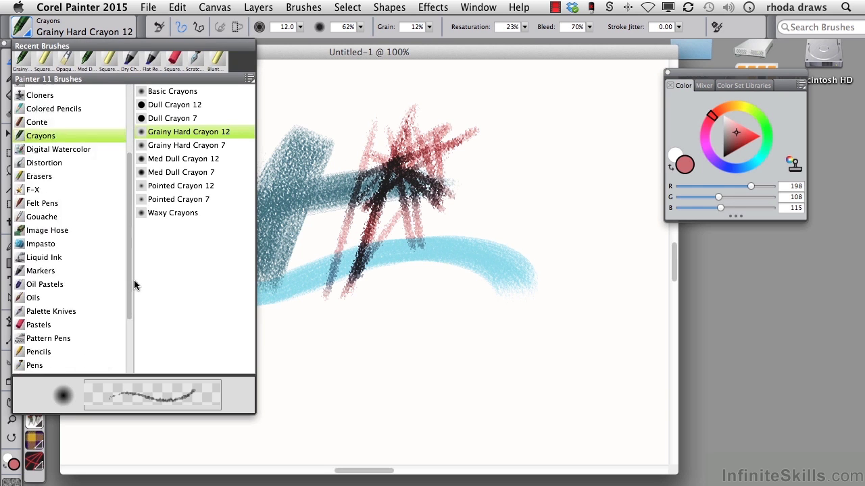
left_click(30, 273)
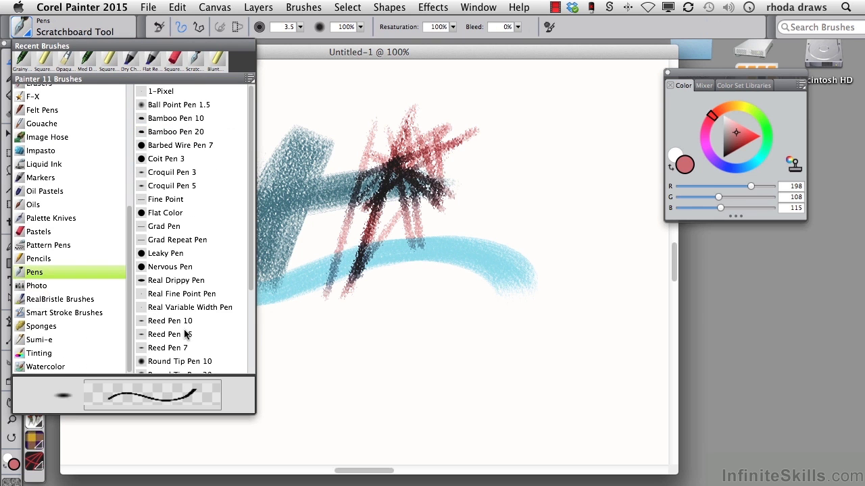
left_click(173, 214)
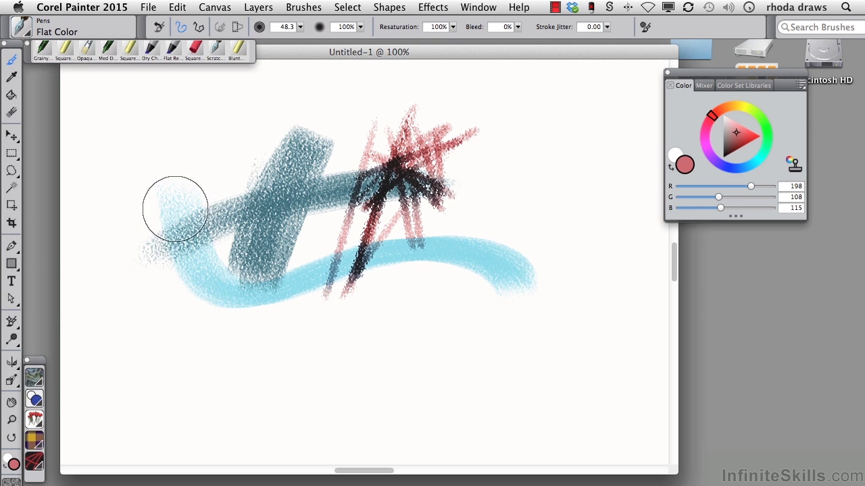
- Set the colour to purple and paint a thick curve down the left side
left_click(711, 157)
mouse_move(169, 148)
left_mouse_down()
mouse_move(237, 268)
mouse_move(290, 335)
left_mouse_up()
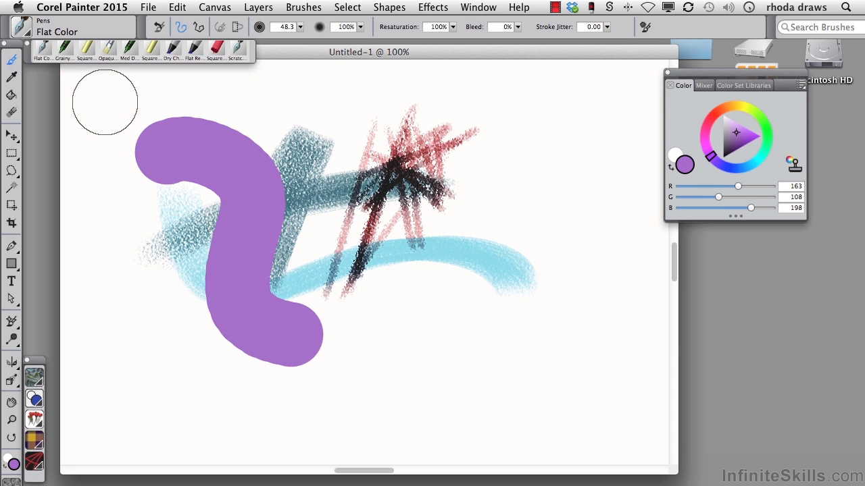
left_click(27, 32)
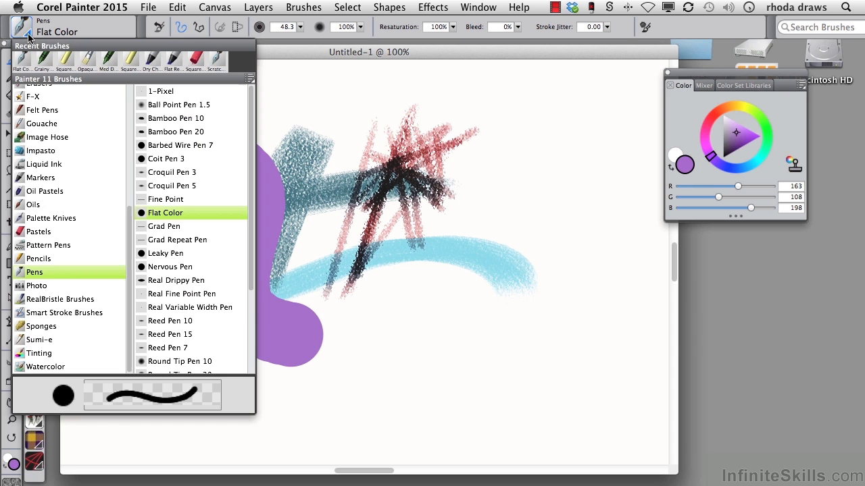
- Switch to the Leaky Pen and draw three looping purple dot trails across the canvas
left_click(175, 253)
mouse_move(366, 106)
left_mouse_down()
mouse_move(413, 299)
mouse_move(402, 365)
left_mouse_up()
mouse_move(470, 287)
left_mouse_down()
mouse_move(551, 141)
mouse_move(473, 256)
left_mouse_up()
mouse_move(323, 264)
left_mouse_down()
mouse_move(356, 300)
mouse_move(450, 329)
left_mouse_up()
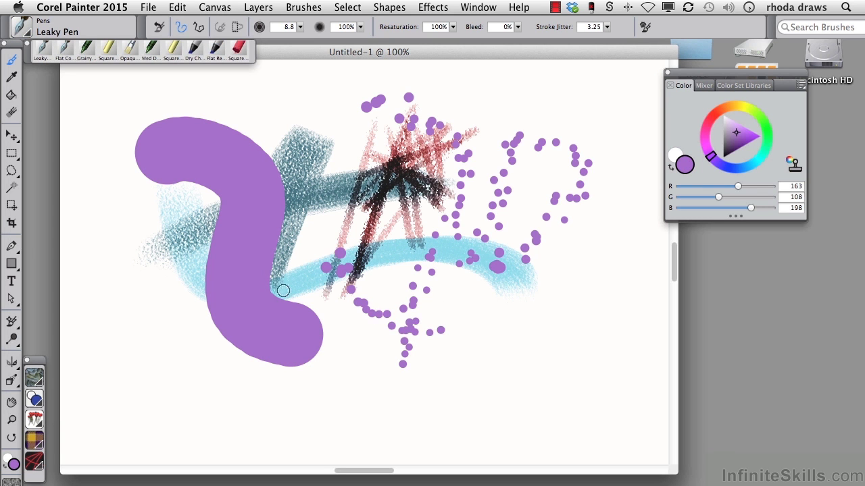
left_click(24, 34)
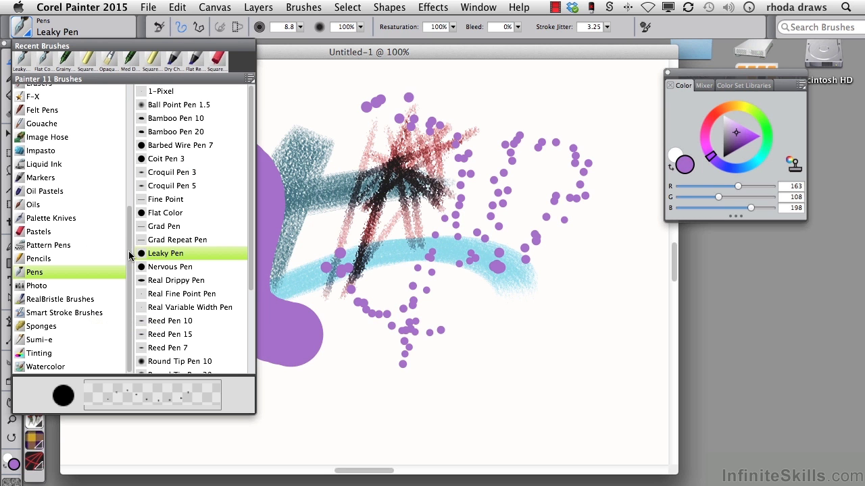
- Select the Pencils > Sketching Pencil 5 brush and set the painting colour to blue
left_click_drag(129, 285, 127, 249)
left_click(32, 323)
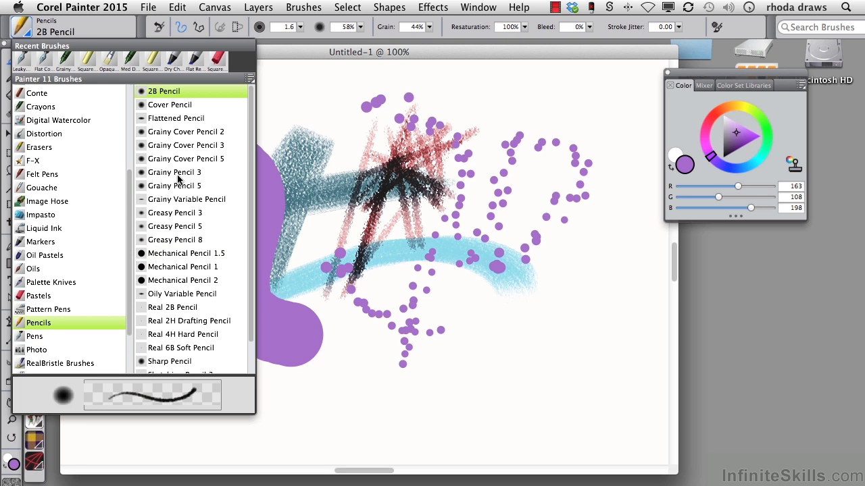
left_click_drag(246, 117, 254, 187)
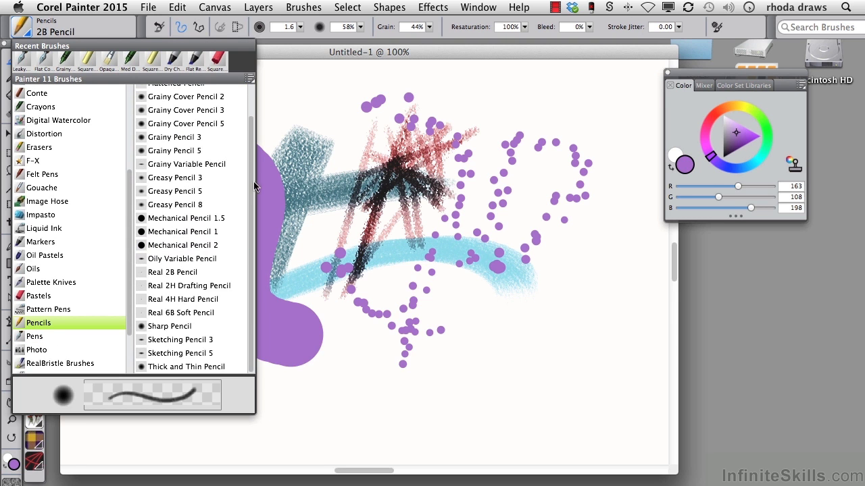
left_click(190, 354)
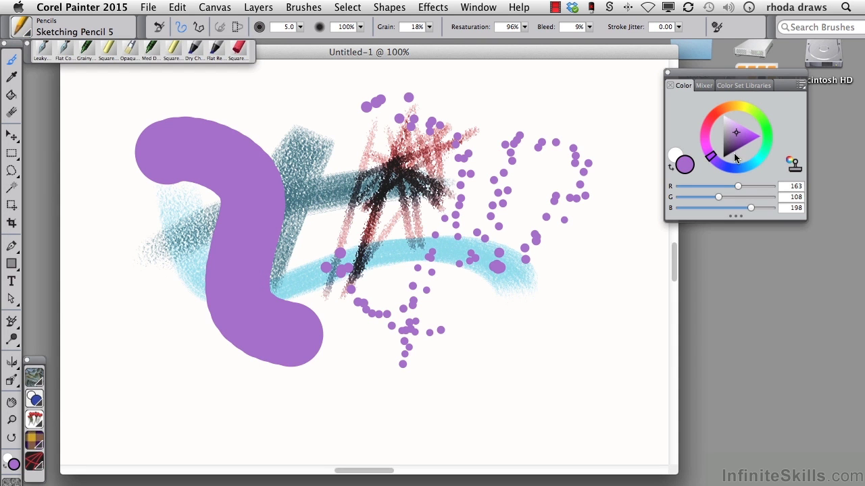
left_click_drag(733, 167, 730, 169)
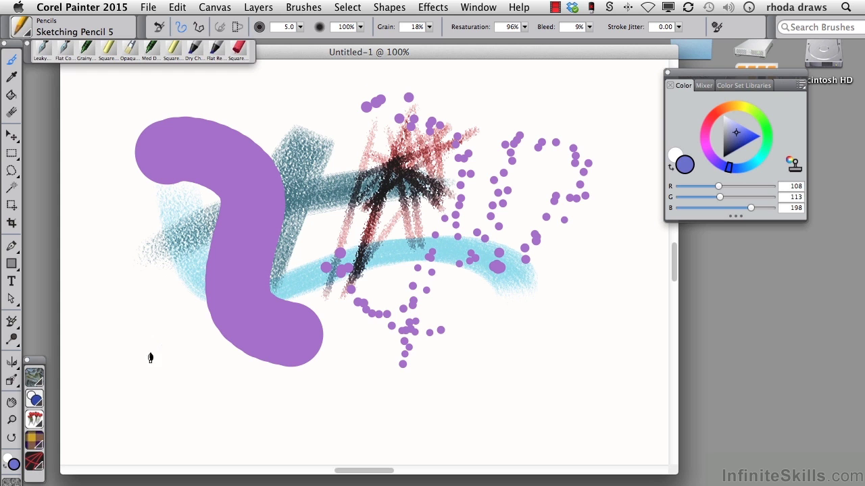
- Scribble thin blue zigzag, curving and wavy pencil strokes across the lower canvas
left_click_drag(229, 313, 478, 327)
mouse_move(455, 281)
left_mouse_down()
mouse_move(471, 294)
mouse_move(465, 390)
left_mouse_up()
left_click_drag(519, 317, 519, 390)
mouse_move(558, 276)
left_mouse_down()
mouse_move(566, 331)
mouse_move(548, 382)
left_mouse_up()
mouse_move(511, 314)
left_mouse_down()
mouse_move(503, 365)
mouse_move(602, 344)
left_mouse_up()
mouse_move(540, 277)
left_mouse_down()
mouse_move(554, 291)
mouse_move(617, 317)
left_mouse_up()
mouse_move(500, 300)
left_mouse_down()
mouse_move(608, 261)
mouse_move(589, 308)
left_mouse_up()
mouse_move(399, 235)
left_mouse_down()
mouse_move(414, 266)
mouse_move(483, 329)
left_mouse_up()
left_click_drag(486, 400, 564, 399)
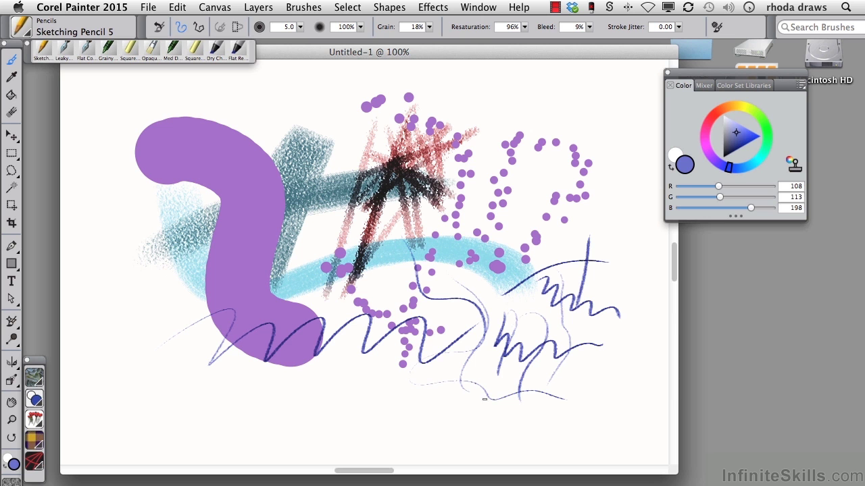
left_click(30, 38)
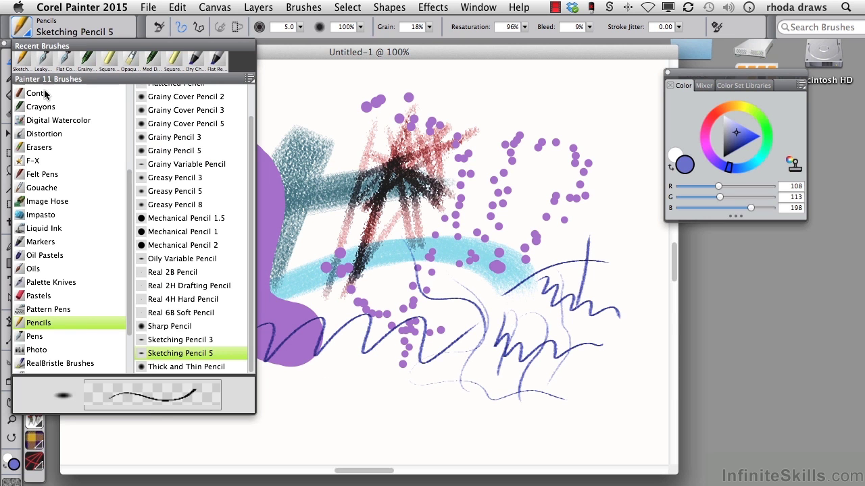
- With Pens > Scratchboard Tool, draw a thin arc from the top and a long line under the purple shape
left_click(34, 335)
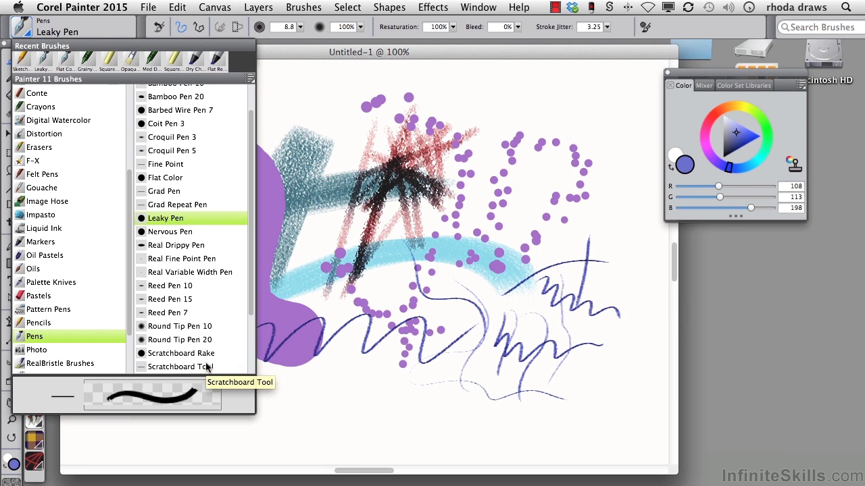
left_click(180, 367)
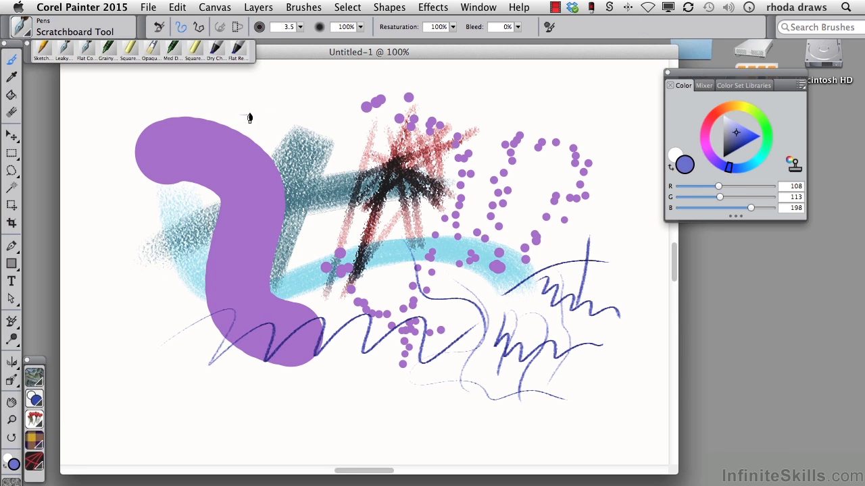
mouse_move(263, 114)
left_mouse_down()
mouse_move(324, 110)
mouse_move(349, 189)
mouse_move(392, 203)
mouse_move(404, 259)
left_mouse_up()
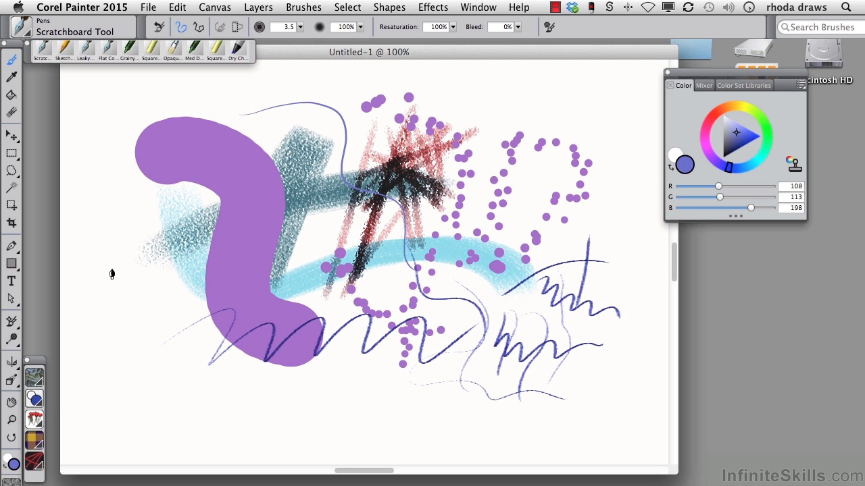
mouse_move(113, 277)
left_mouse_down()
mouse_move(120, 326)
mouse_move(187, 356)
mouse_move(235, 393)
mouse_move(294, 385)
mouse_move(339, 403)
mouse_move(492, 401)
left_mouse_up()
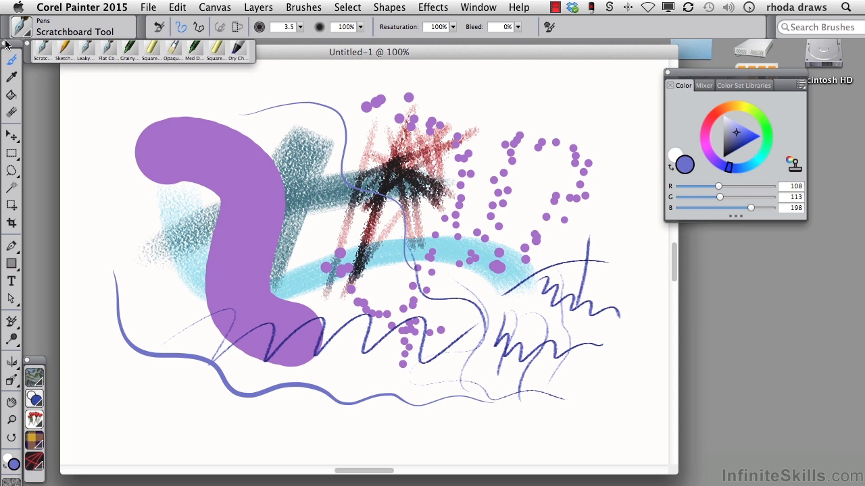
- Show the Brush Library with the Pens variant list scrolled to the top
left_click(28, 34)
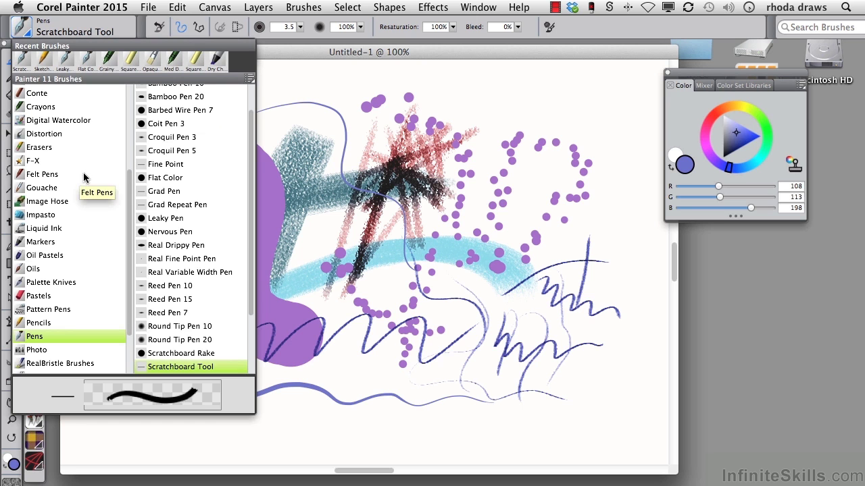
scroll(250, 129, "up", 2)
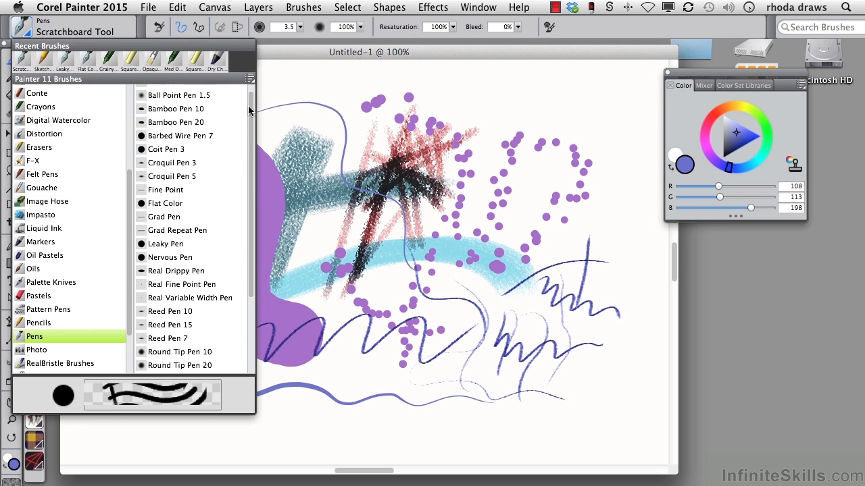